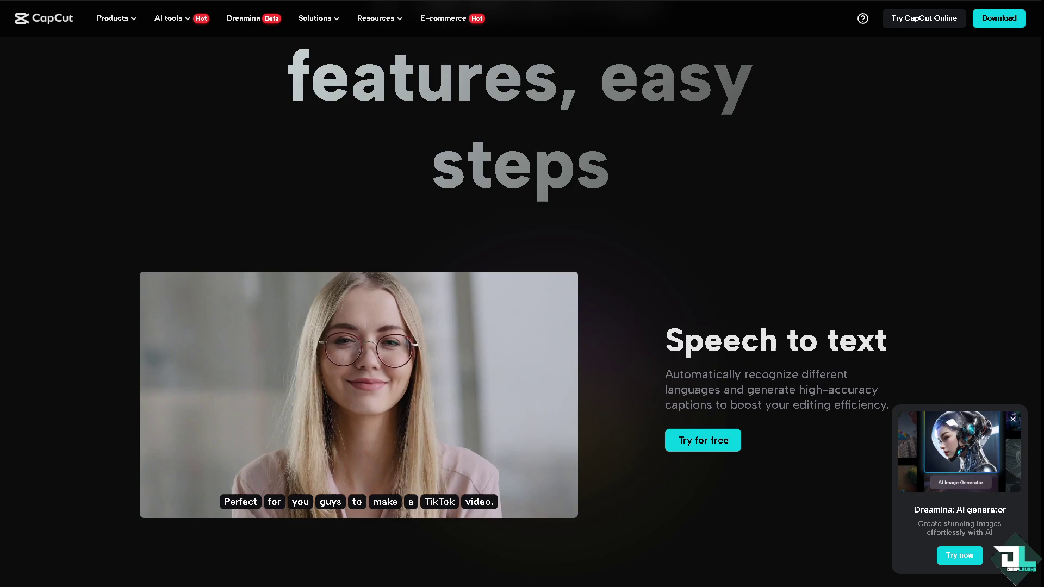
Launch CapCut Online and page through the welcome slideshow to reach The Ken Burns Effect project.
{"action": "scroll", "coordinate": [207, 403], "scroll_direction": "down", "scroll_amount": 10}
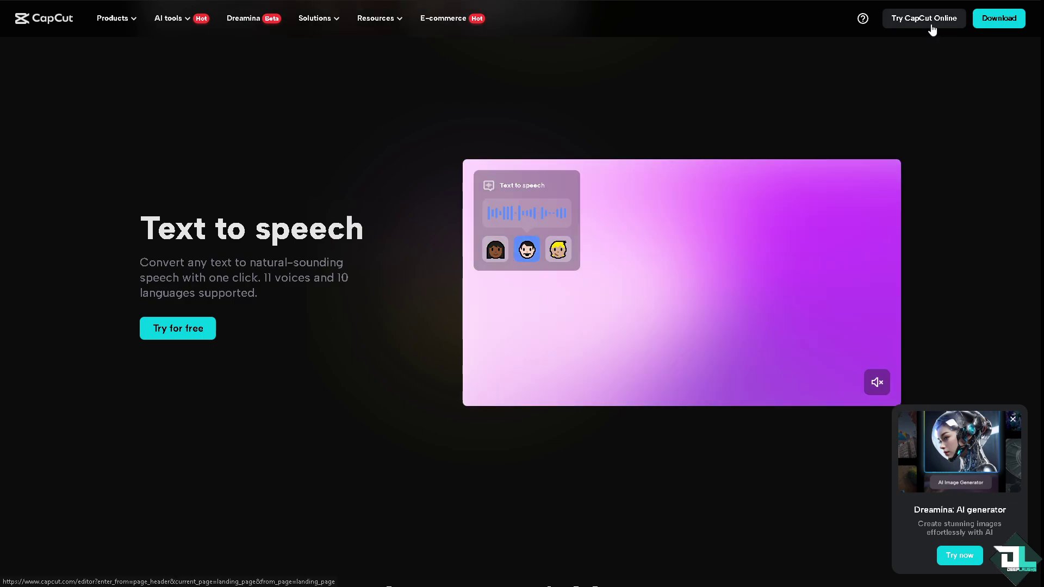
{"action": "left_click", "coordinate": [931, 24]}
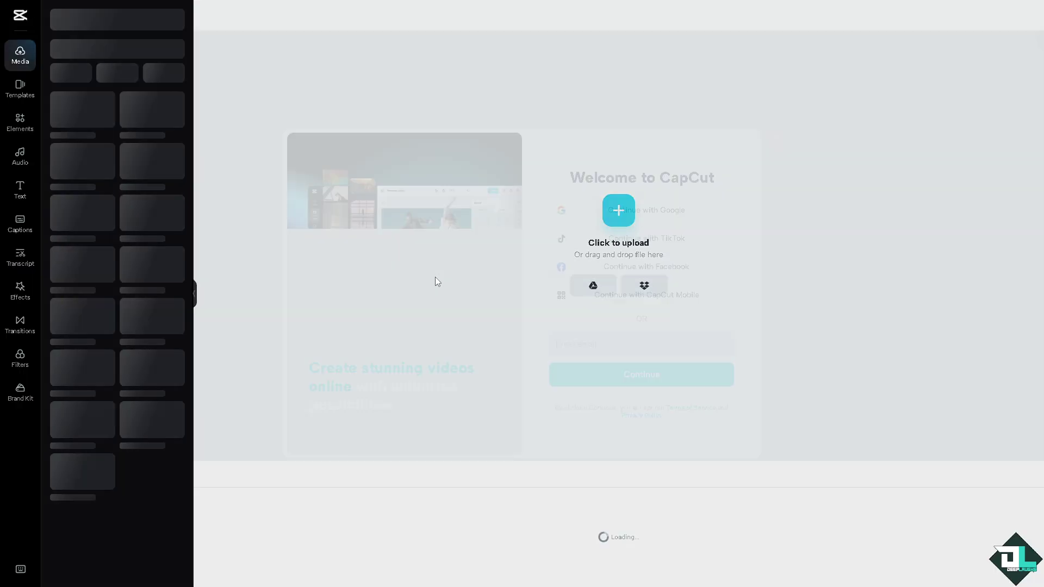
{"action": "left_click", "coordinate": [510, 294]}
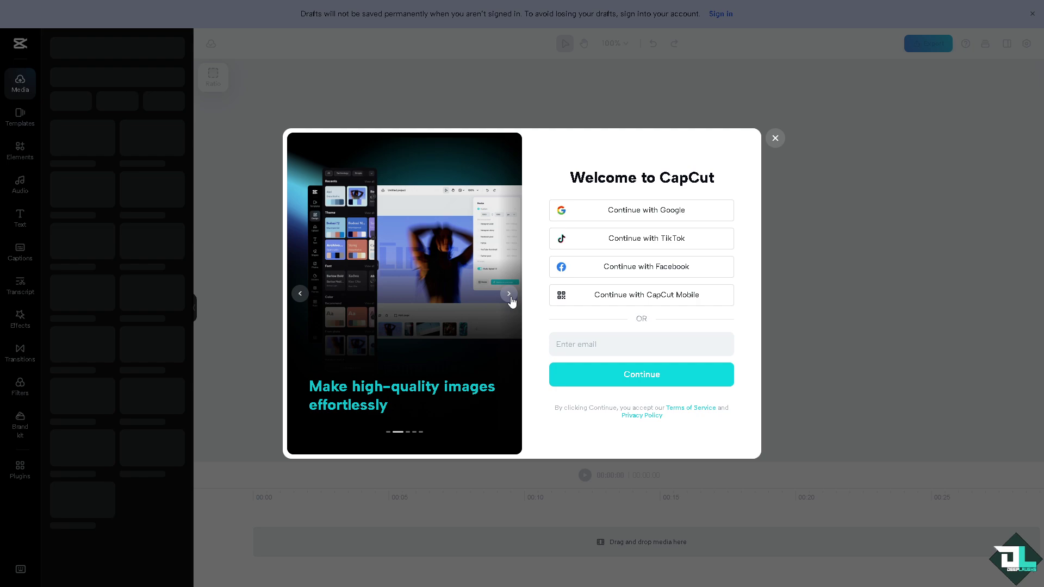
{"action": "left_click", "coordinate": [509, 295]}
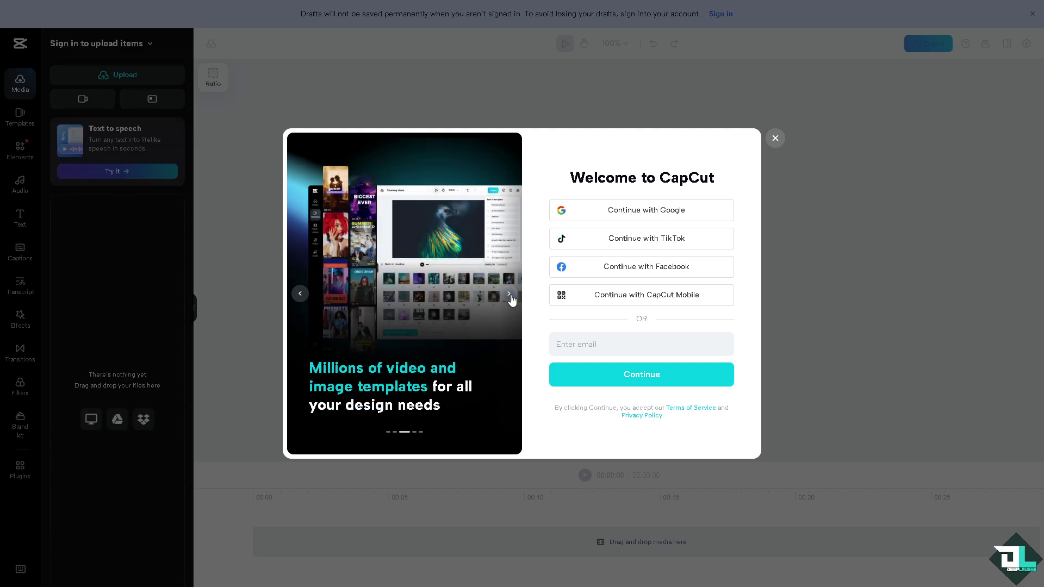
{"action": "left_click", "coordinate": [510, 294]}
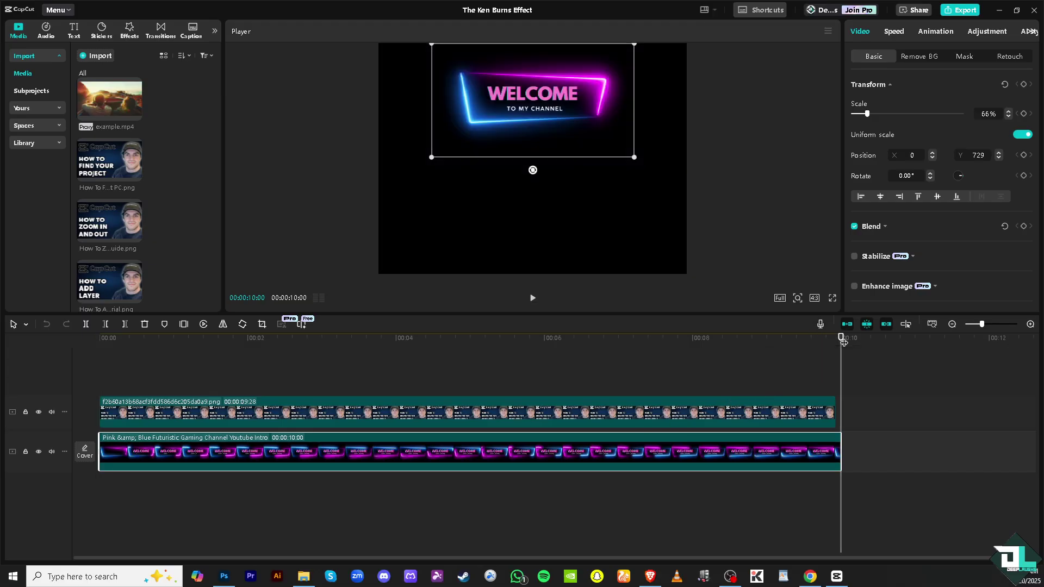
Rewind the preview to the thumbnail frame and open the stock Library's Trending clips for searching.
{"action": "left_click_drag", "start_coordinate": [842, 338], "coordinate": [826, 355]}
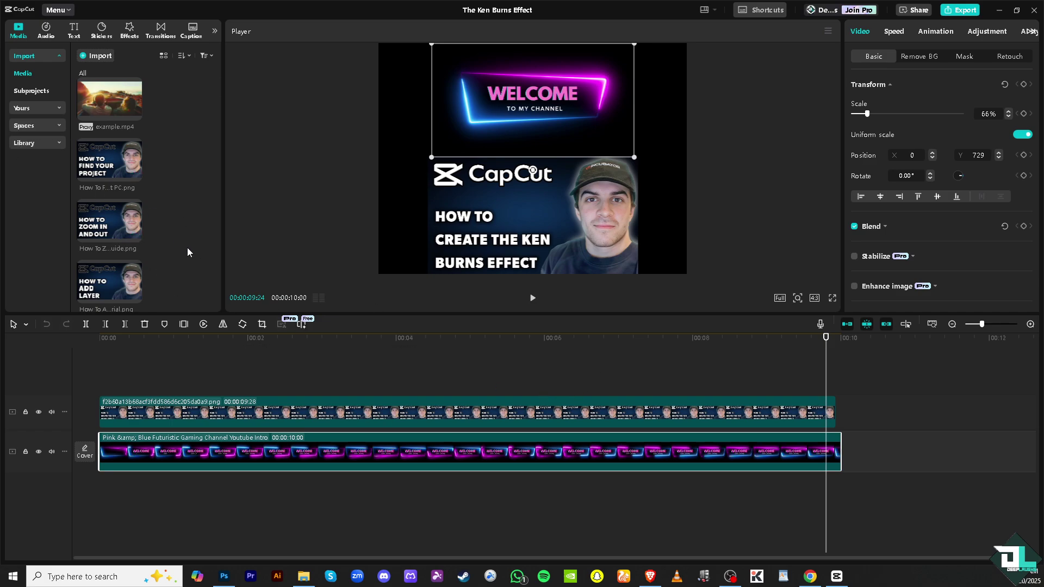
{"action": "left_click", "coordinate": [33, 143]}
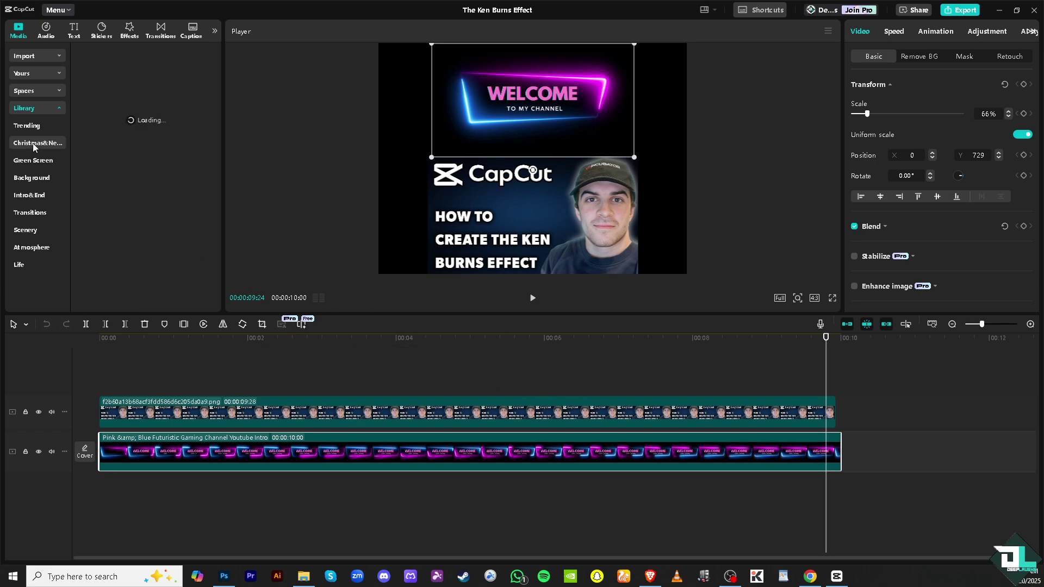
{"action": "left_click", "coordinate": [125, 56]}
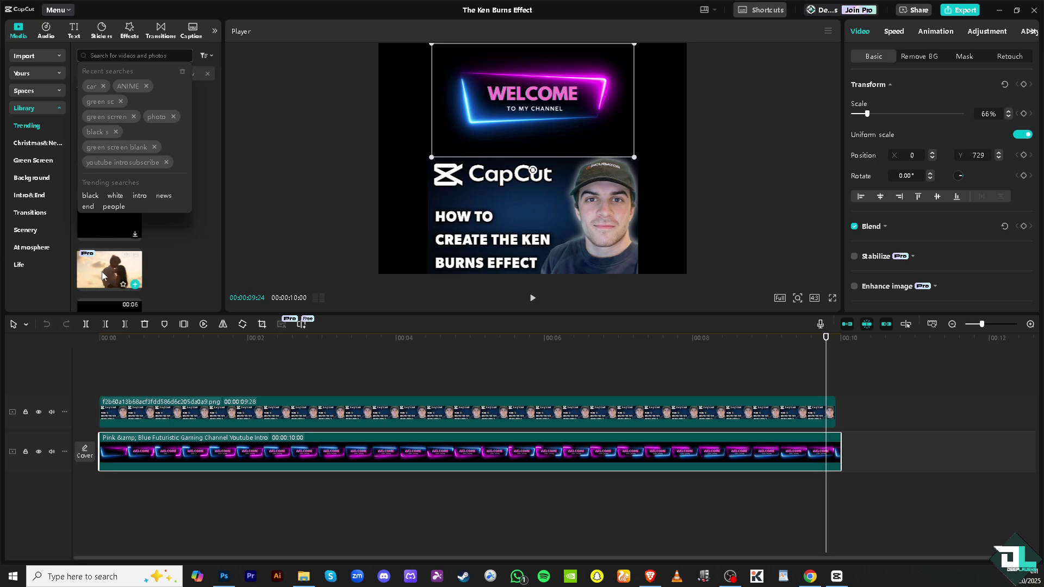
Add the beach couple stock clip on a new track, starting about 00:10:05 after the existing clips.
{"action": "left_click_drag", "start_coordinate": [102, 276], "coordinate": [103, 376]}
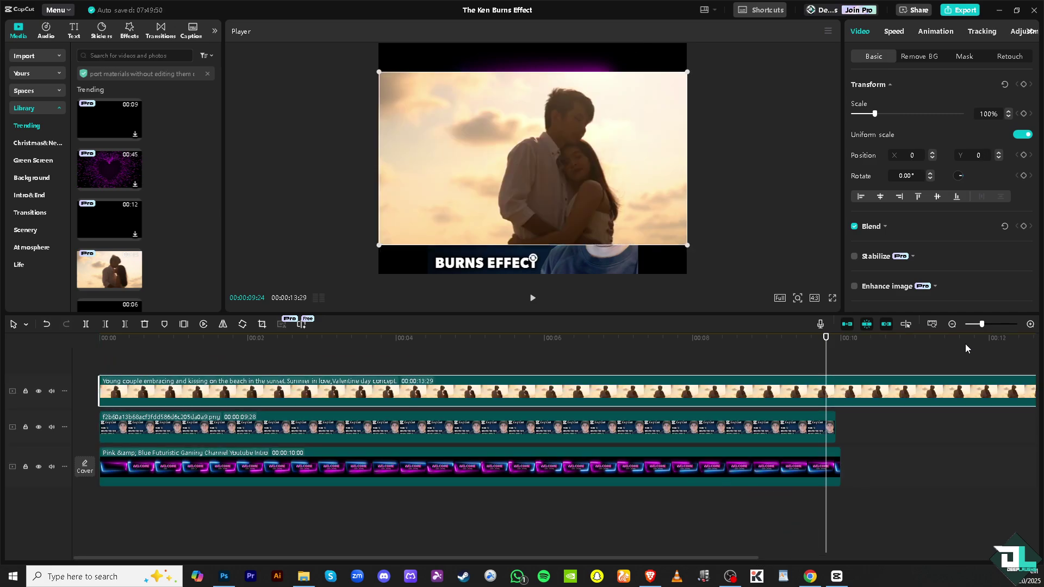
{"action": "left_click", "coordinate": [952, 325]}
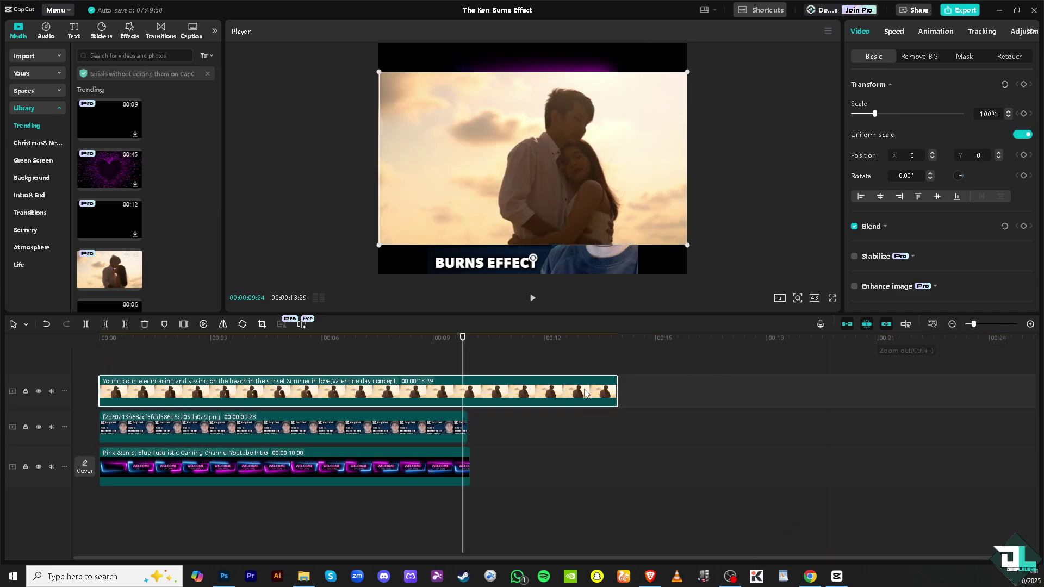
{"action": "left_click_drag", "start_coordinate": [339, 392], "coordinate": [717, 389]}
{"action": "left_click_drag", "start_coordinate": [463, 338], "coordinate": [504, 341]}
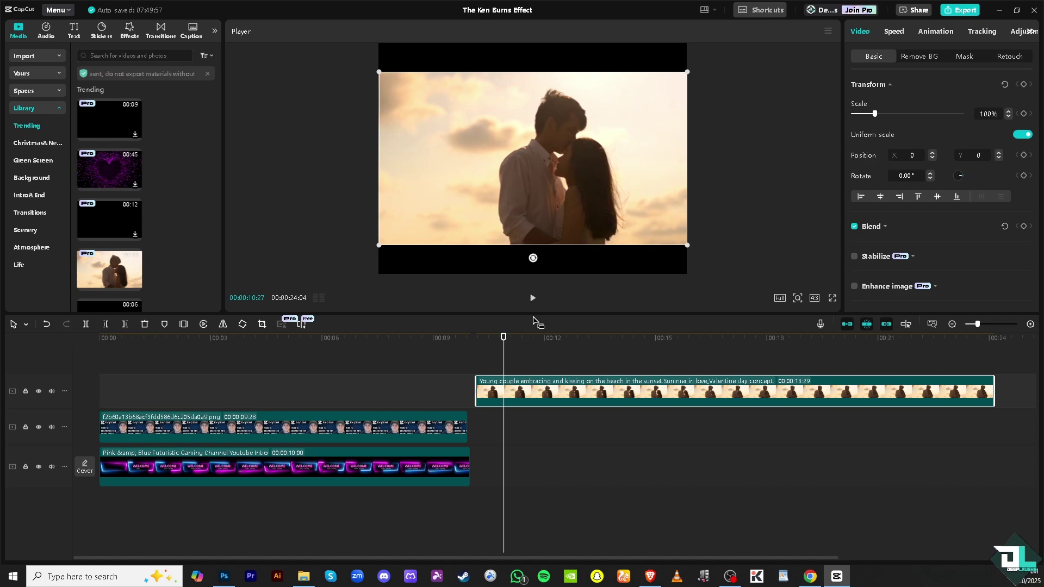
{"action": "left_click", "coordinate": [730, 576]}
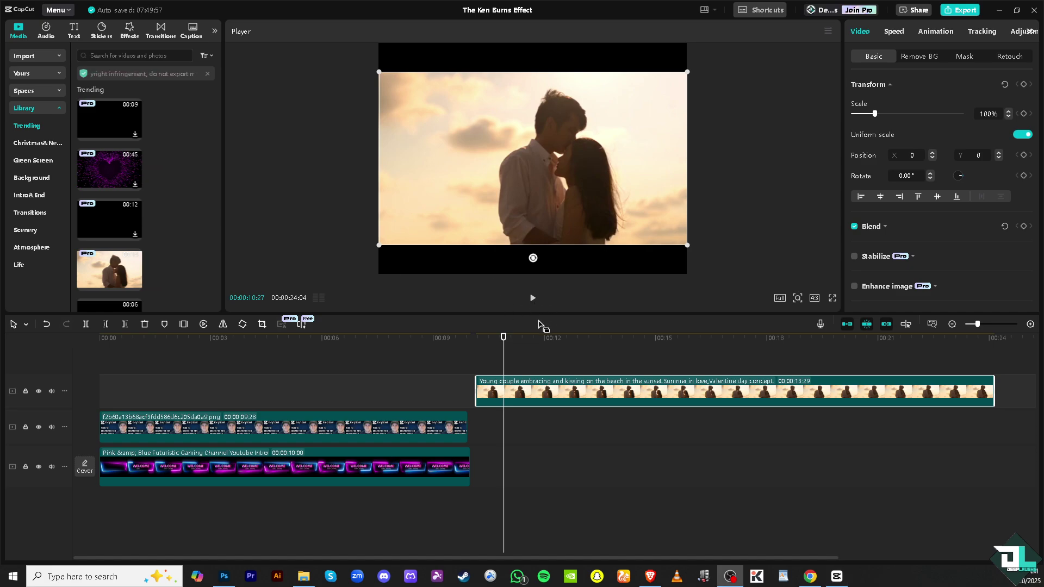
{"action": "left_click", "coordinate": [504, 337]}
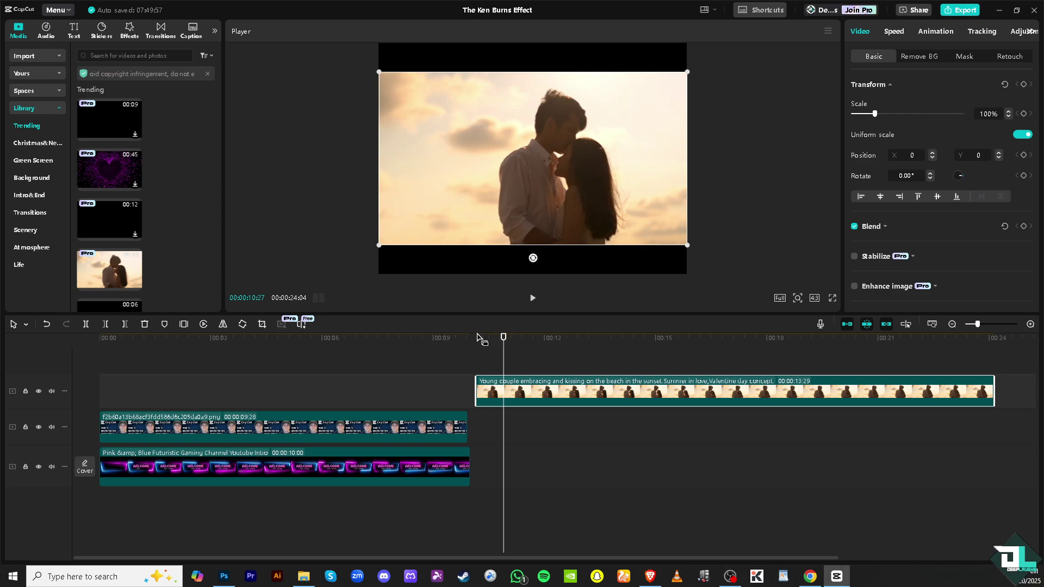
Keyframe the couple clip at full frame at its start and zoomed to 270% at its end.
{"action": "left_click_drag", "start_coordinate": [504, 337], "coordinate": [477, 343]}
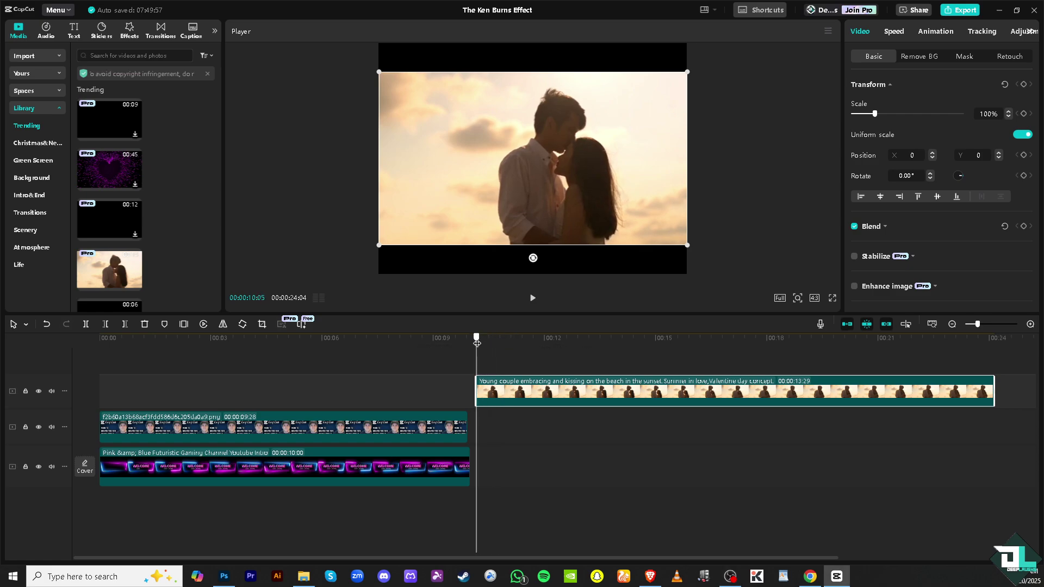
{"action": "left_click", "coordinate": [1025, 85]}
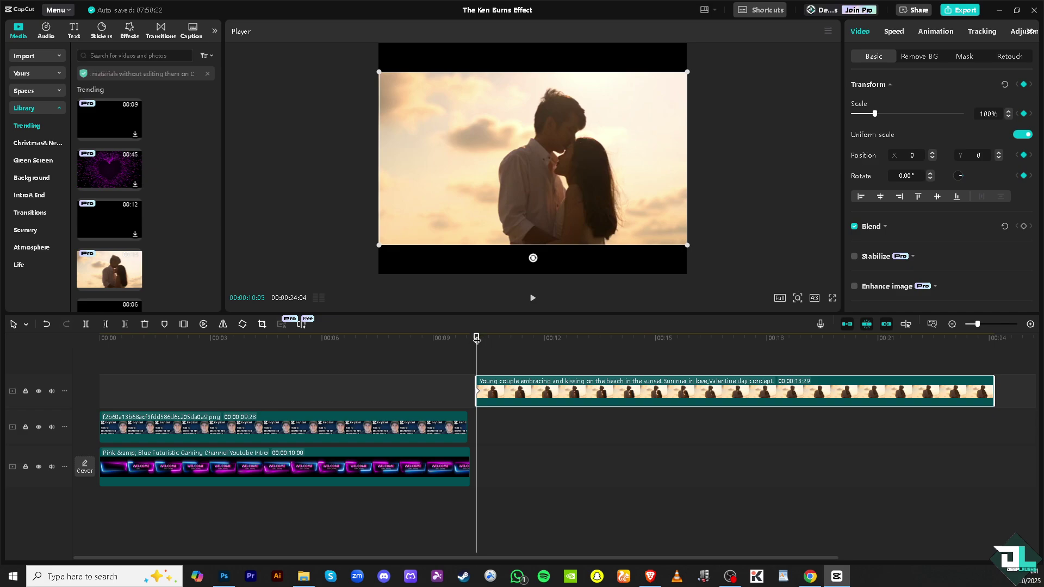
{"action": "left_click_drag", "start_coordinate": [479, 339], "coordinate": [995, 369]}
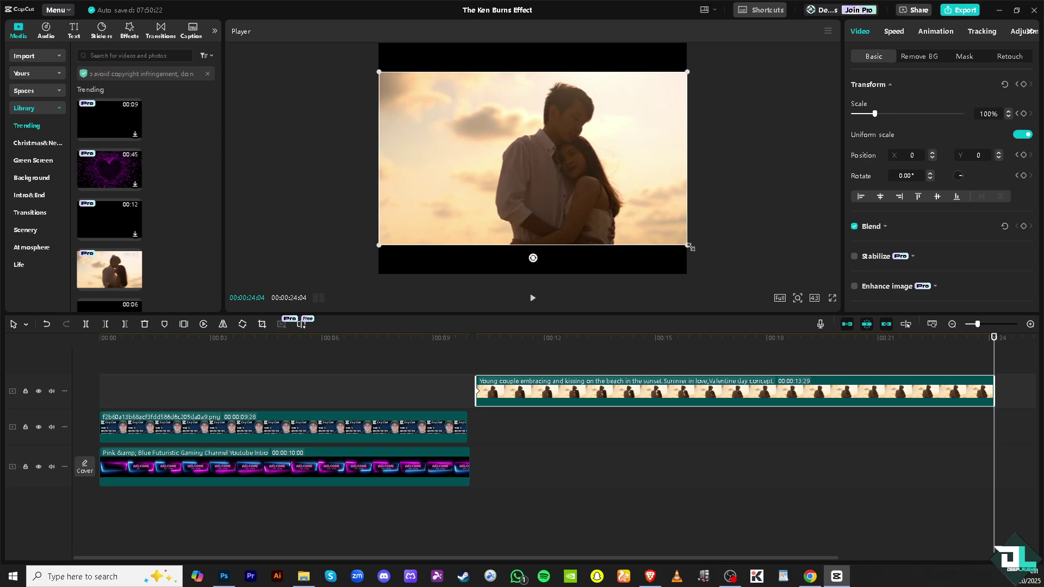
{"action": "left_click_drag", "start_coordinate": [689, 247], "coordinate": [901, 290]}
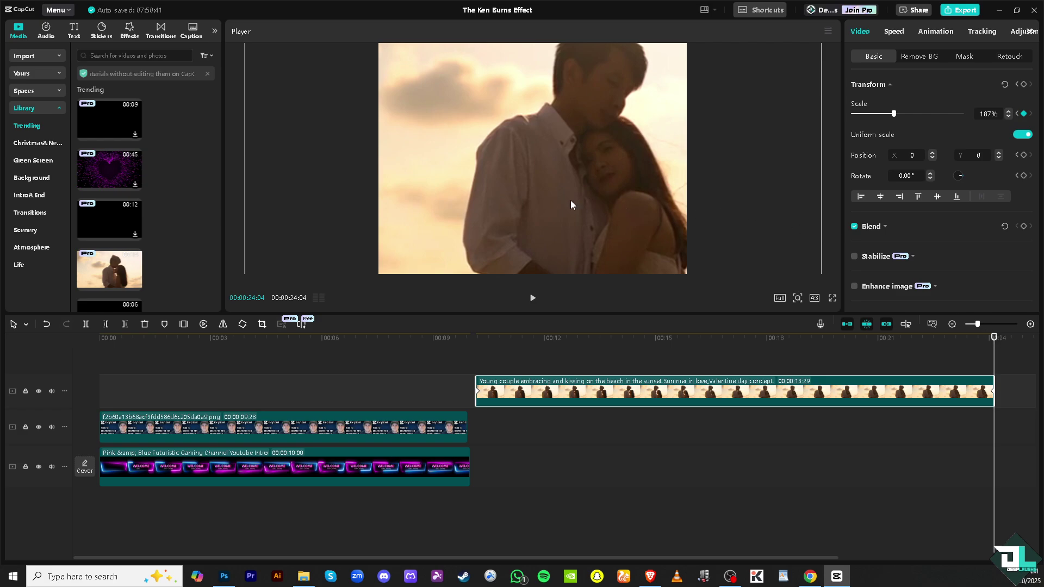
{"action": "left_click_drag", "start_coordinate": [538, 194], "coordinate": [422, 147]}
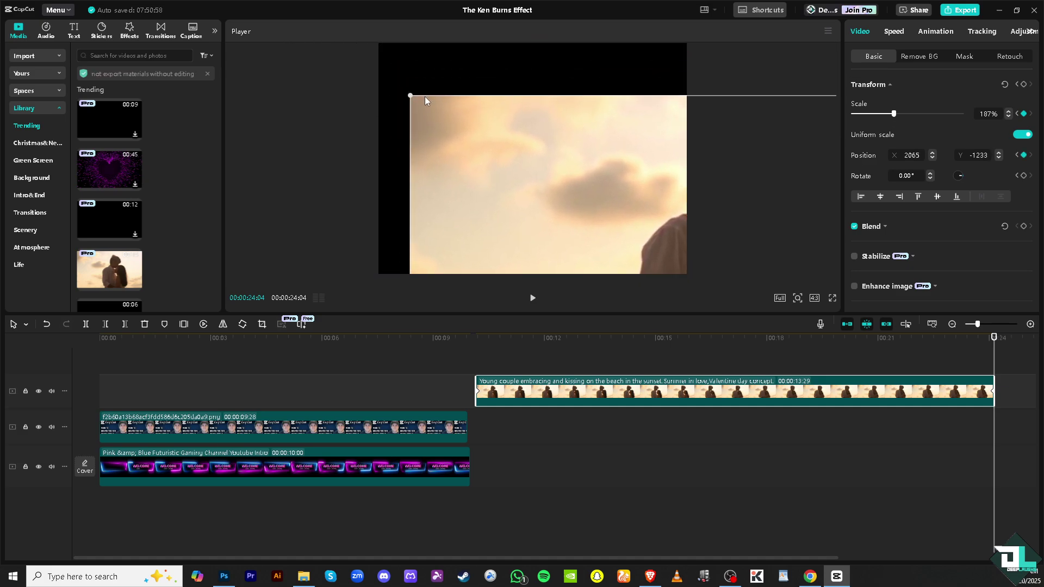
{"action": "left_click_drag", "start_coordinate": [414, 95], "coordinate": [284, 42]}
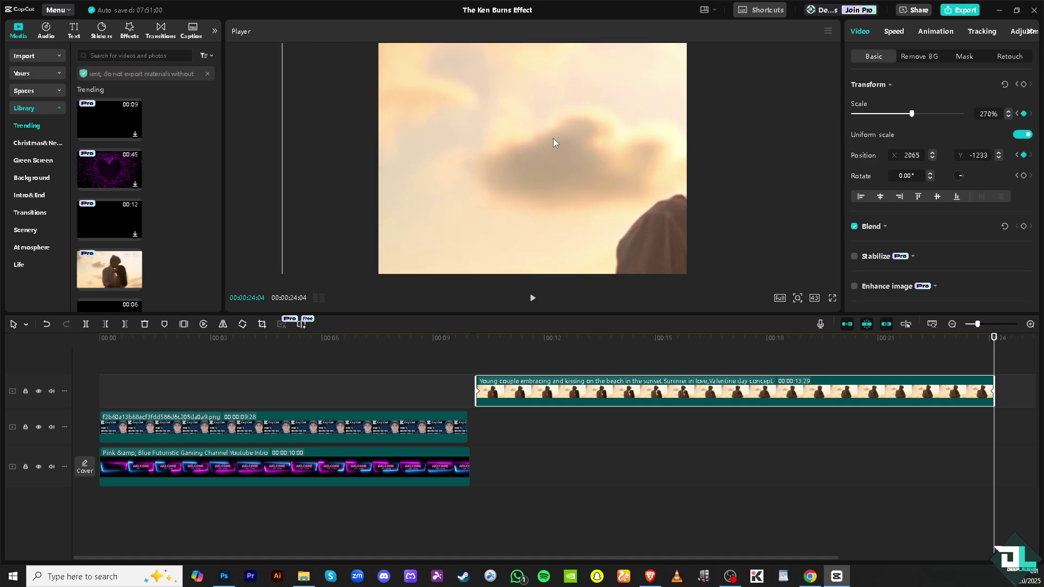
{"action": "left_click_drag", "start_coordinate": [618, 168], "coordinate": [653, 158]}
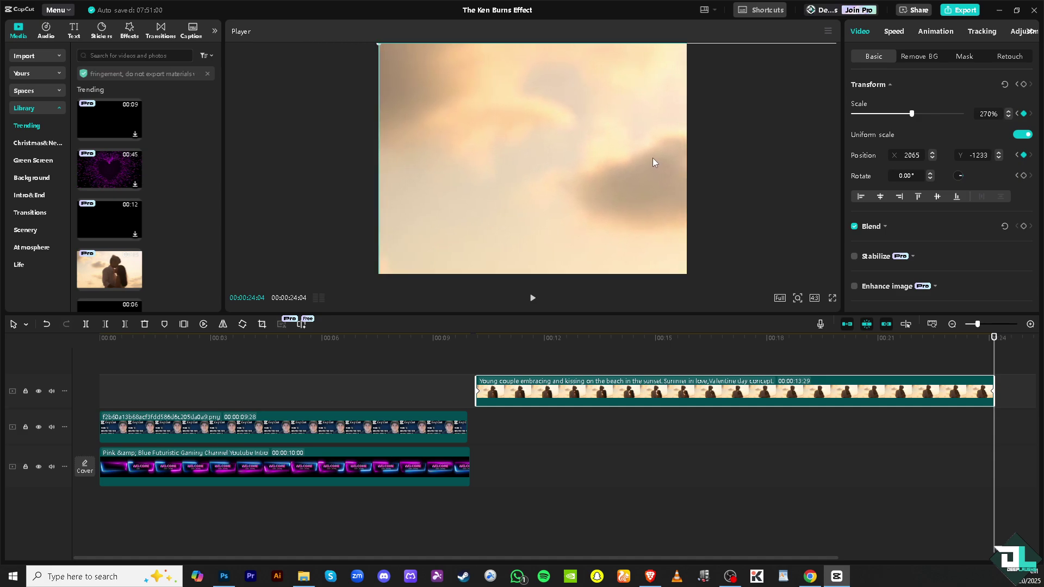
{"action": "left_click", "coordinate": [1023, 85]}
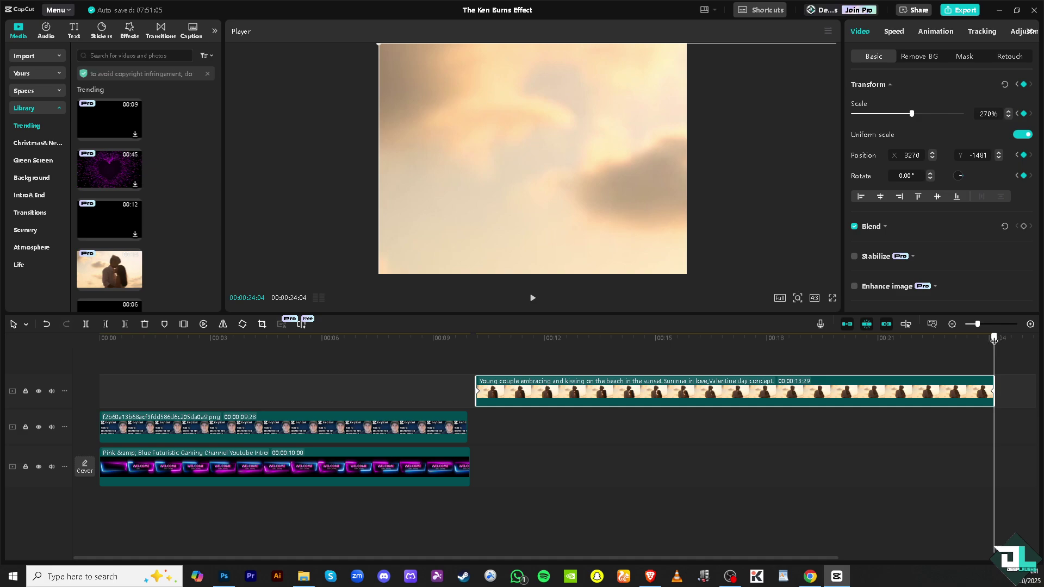
{"action": "left_click_drag", "start_coordinate": [994, 339], "coordinate": [476, 342]}
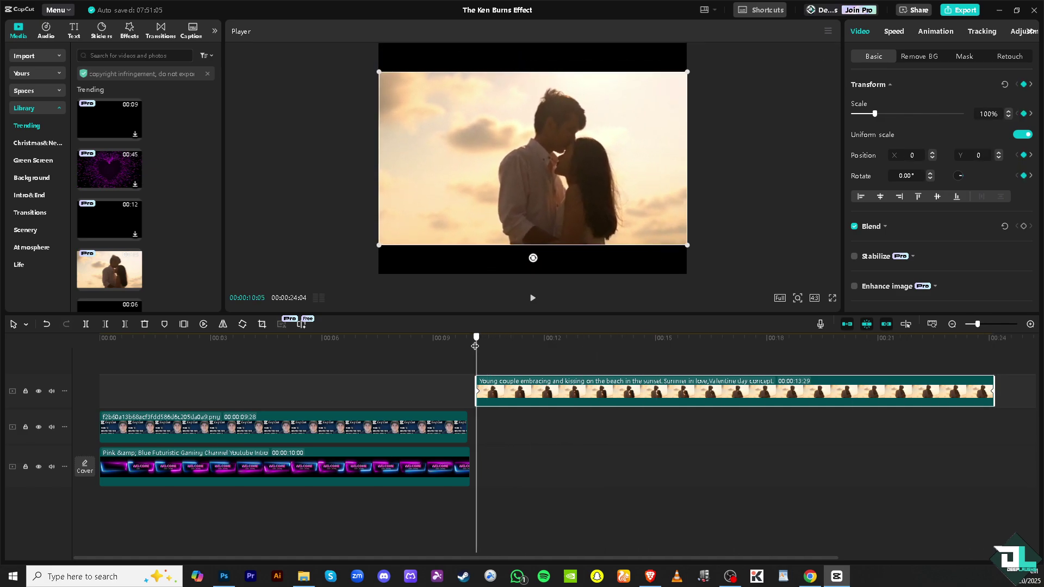
Preview the zoom and shift the 270% close-up toward the man's head, then reset the end framing.
{"action": "left_click", "coordinate": [531, 301]}
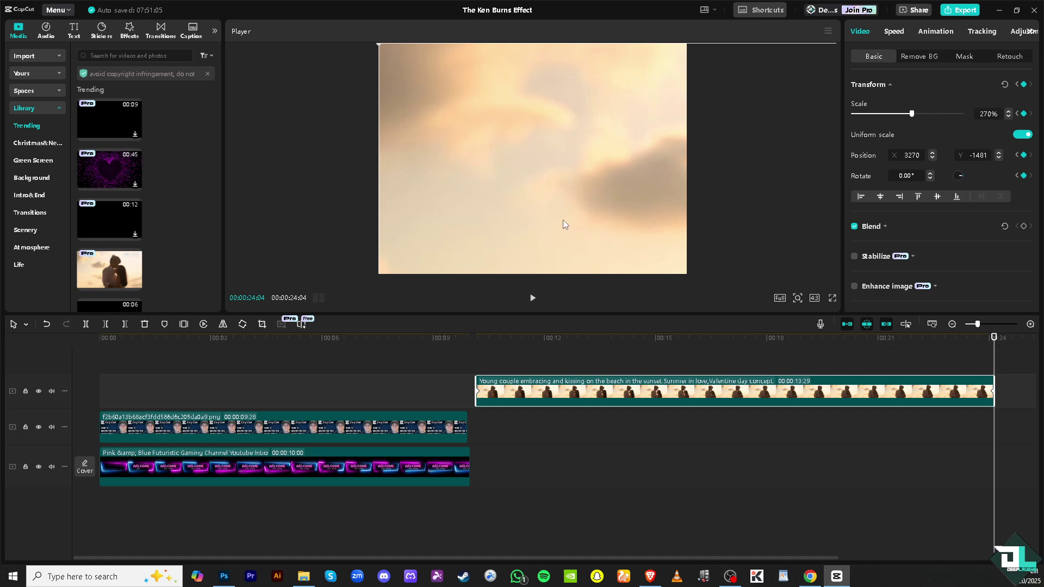
{"action": "left_click_drag", "start_coordinate": [563, 220], "coordinate": [578, 288]}
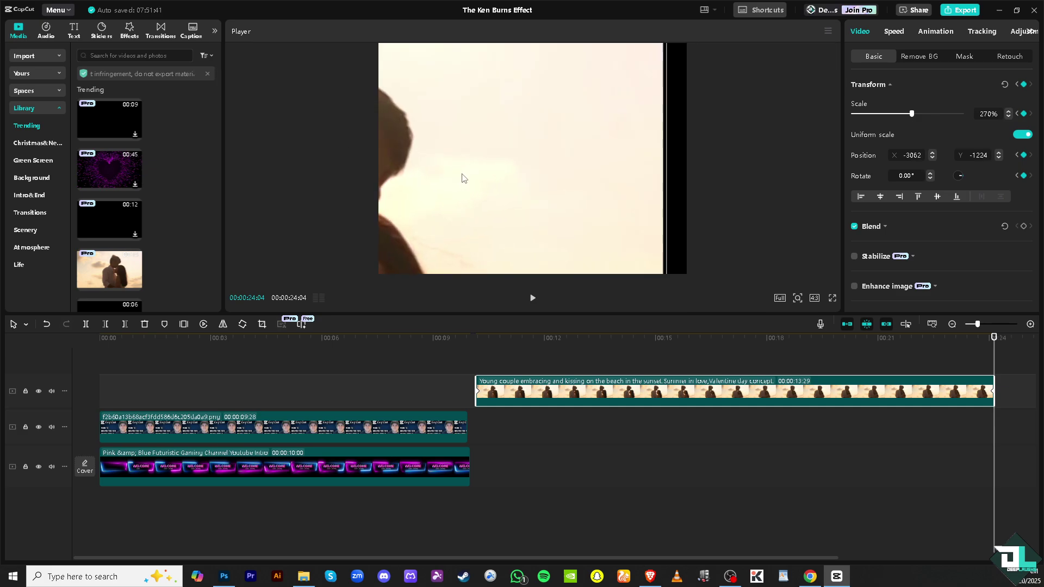
{"action": "left_click_drag", "start_coordinate": [463, 178], "coordinate": [481, 179]}
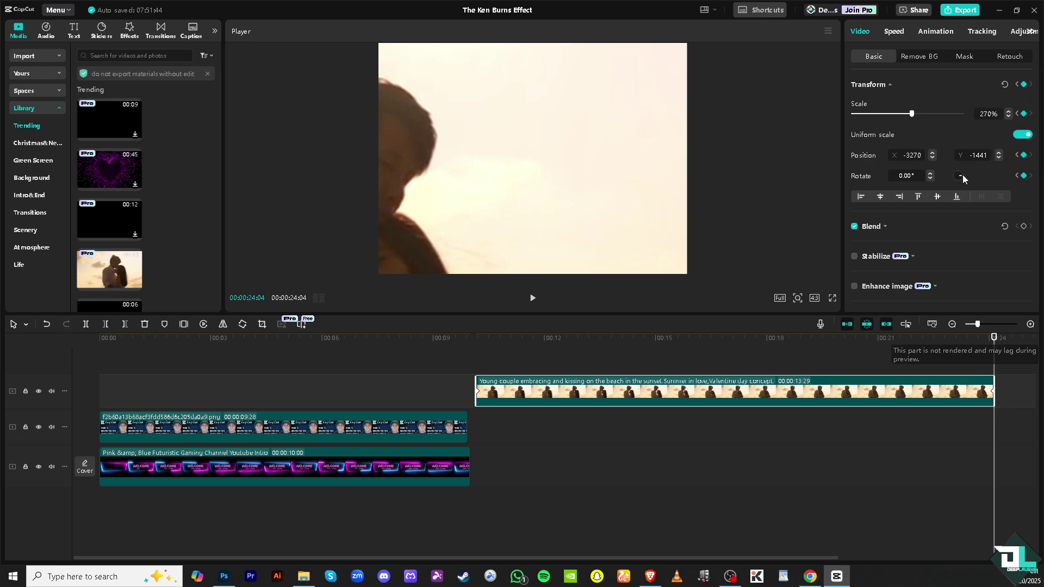
{"action": "left_click", "coordinate": [1023, 85]}
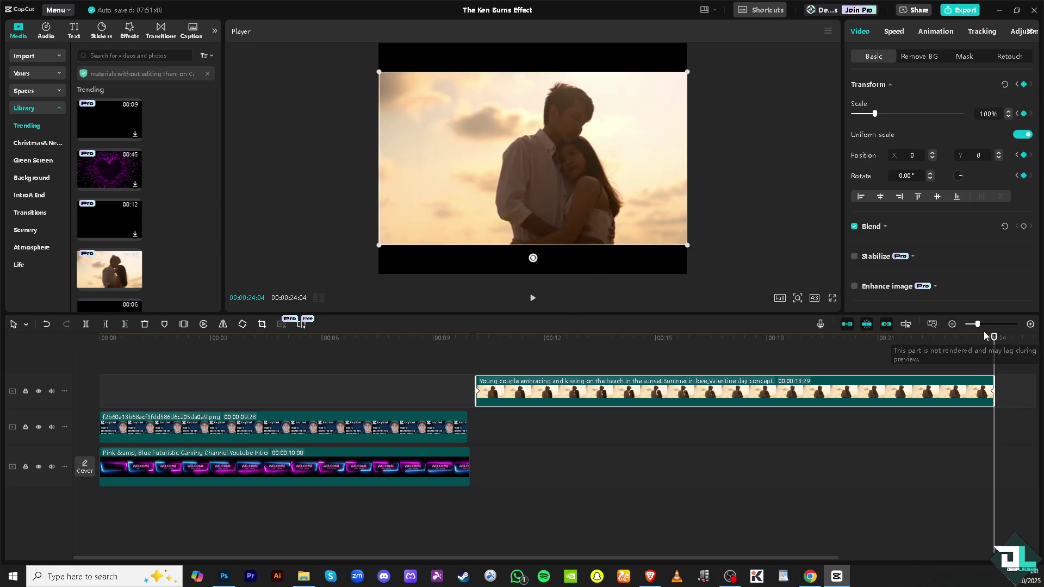
{"action": "mouse_move", "coordinate": [985, 337]}
{"action": "left_mouse_down"}
{"action": "mouse_move", "coordinate": [937, 339]}
{"action": "mouse_move", "coordinate": [985, 344]}
{"action": "left_mouse_up"}
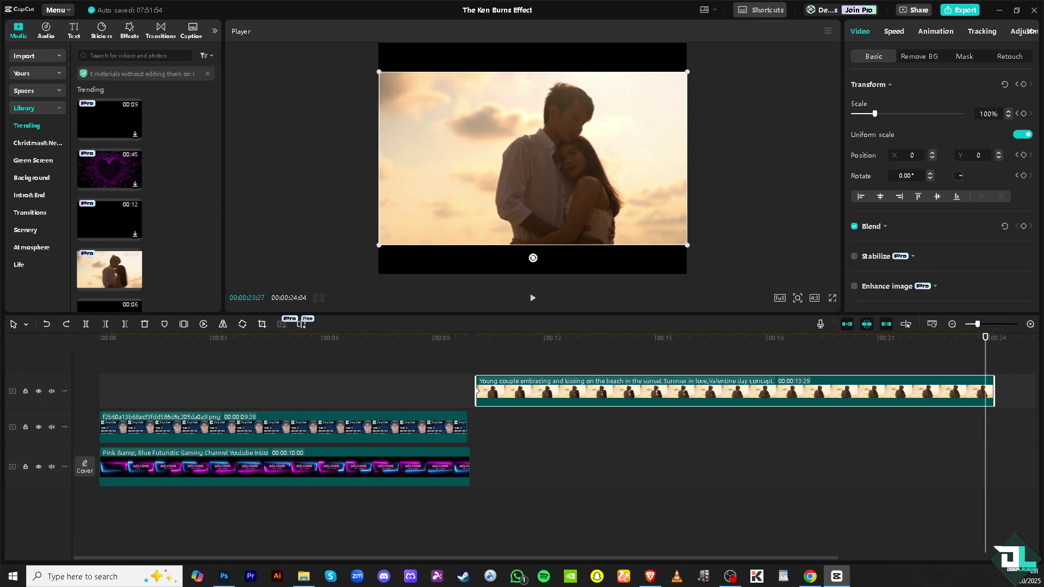
Play the couple clip's zoom-and-pan from its start, then return the playhead to 00:00.
{"action": "key", "text": "Up"}
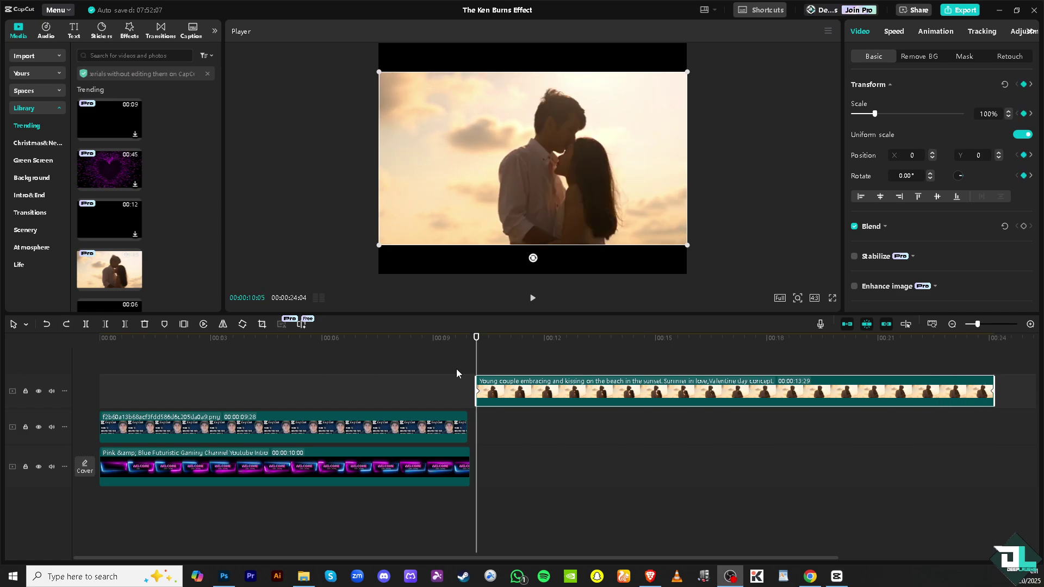
{"action": "left_click", "coordinate": [533, 300]}
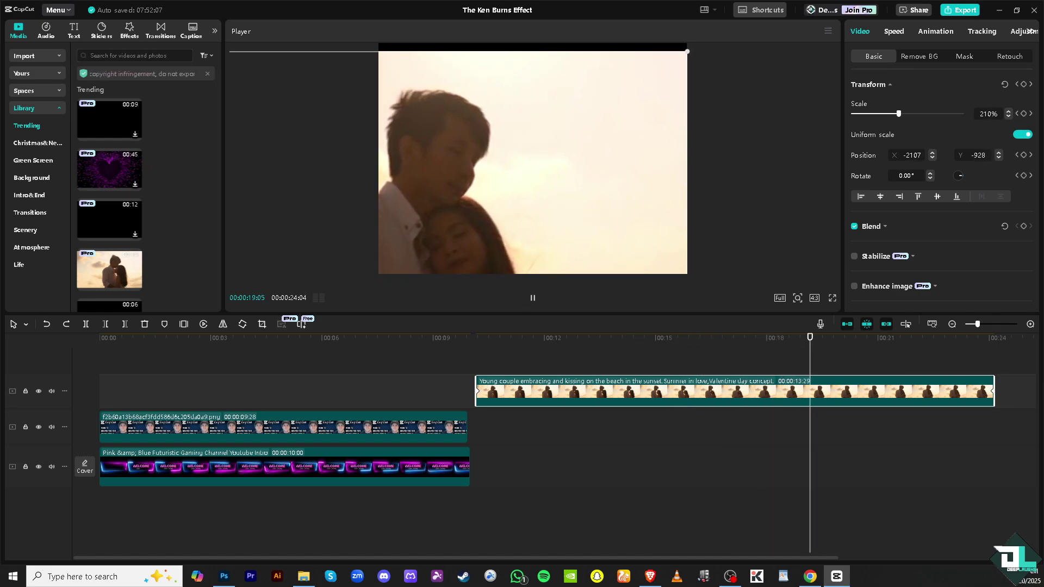
{"action": "left_click", "coordinate": [969, 337]}
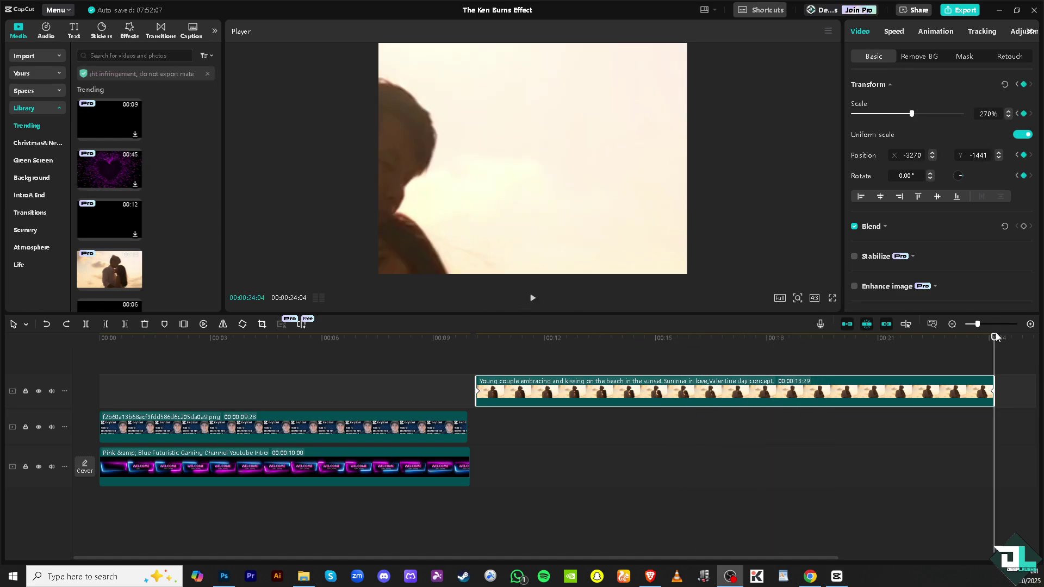
{"action": "left_click_drag", "start_coordinate": [995, 337], "coordinate": [100, 375]}
Keyframe the png thumbnail from 219% on the title to a 294% face close-up at 00:05:19.
{"action": "left_click", "coordinate": [176, 430]}
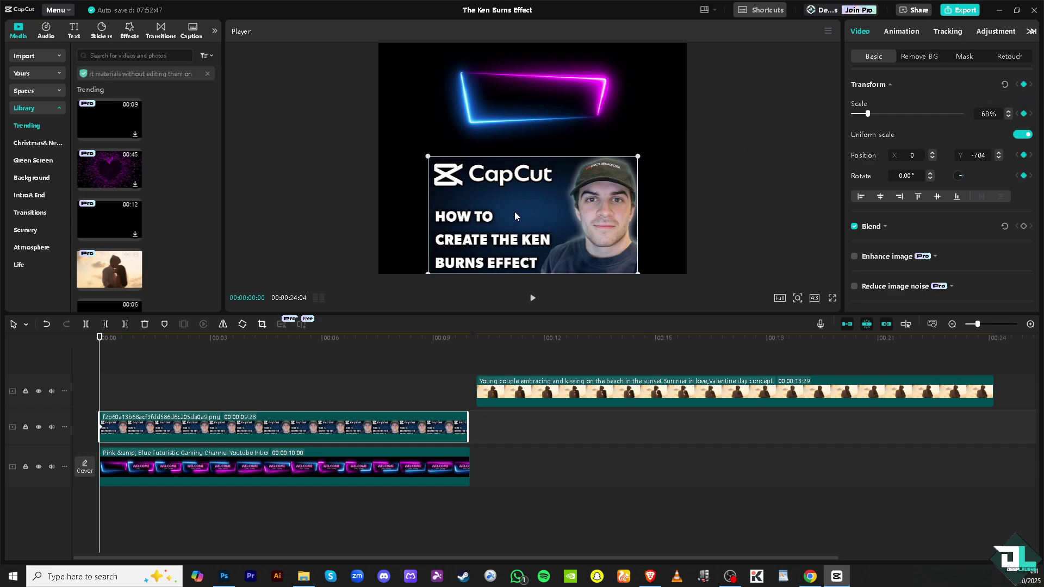
{"action": "left_click_drag", "start_coordinate": [428, 157], "coordinate": [15, 111]}
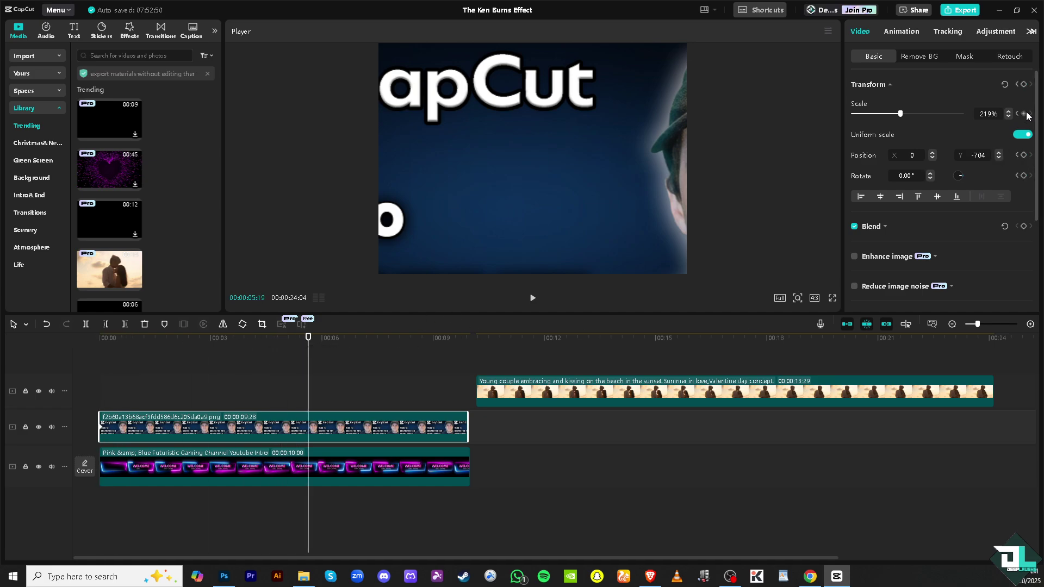
{"action": "left_click_drag", "start_coordinate": [613, 180], "coordinate": [494, 185]}
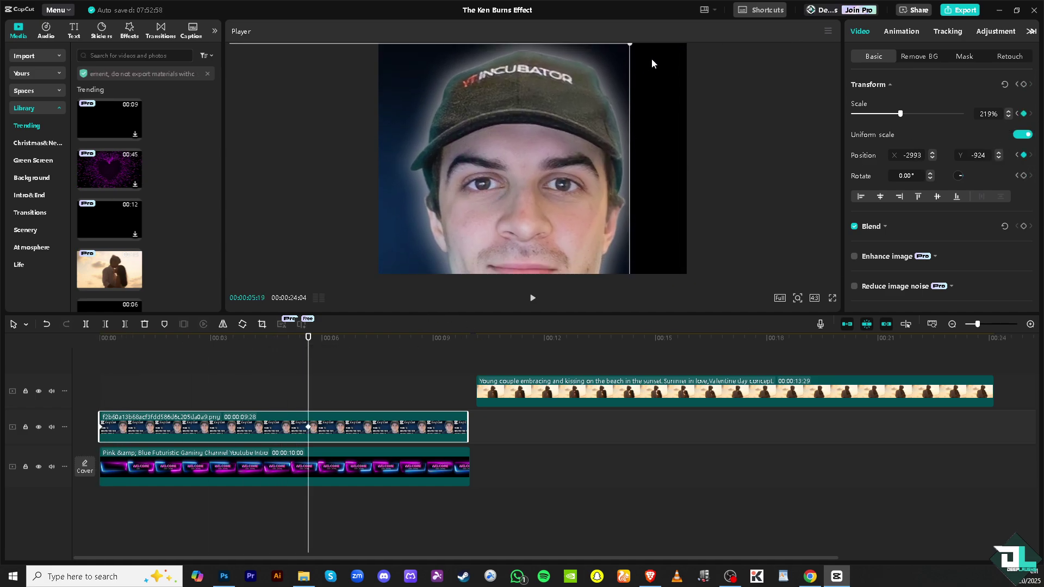
{"action": "left_click_drag", "start_coordinate": [634, 48], "coordinate": [580, 145]}
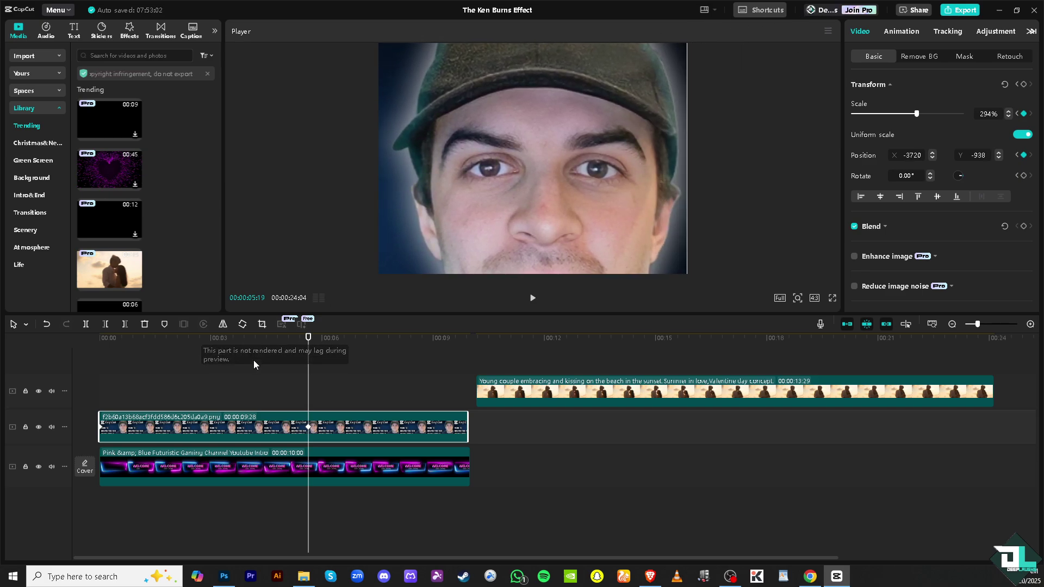
{"action": "left_click_drag", "start_coordinate": [309, 341], "coordinate": [323, 337]}
{"action": "left_click_drag", "start_coordinate": [450, 338], "coordinate": [468, 339]}
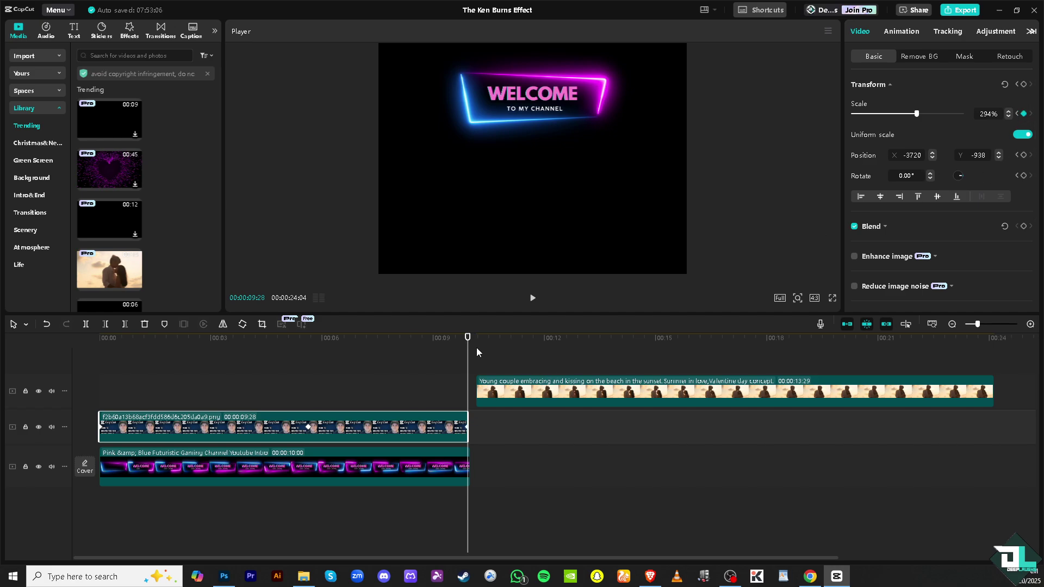
{"action": "left_click_drag", "start_coordinate": [468, 338], "coordinate": [101, 354]}
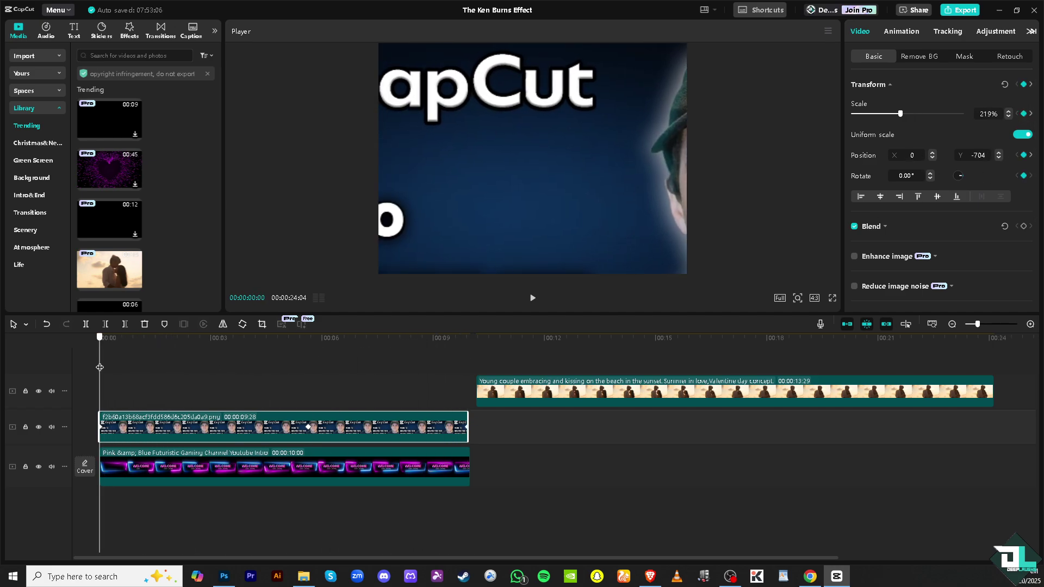
Play the project from 00:00 to check the thumbnail's zoom toward the face into the couple clip.
{"action": "left_click", "coordinate": [534, 299]}
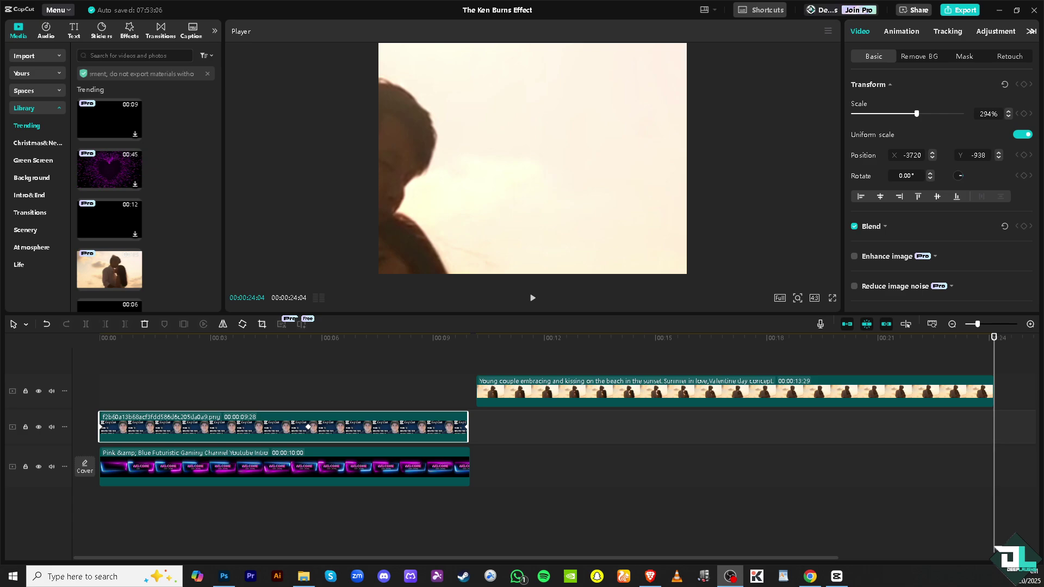
{"action": "key", "text": "Home"}
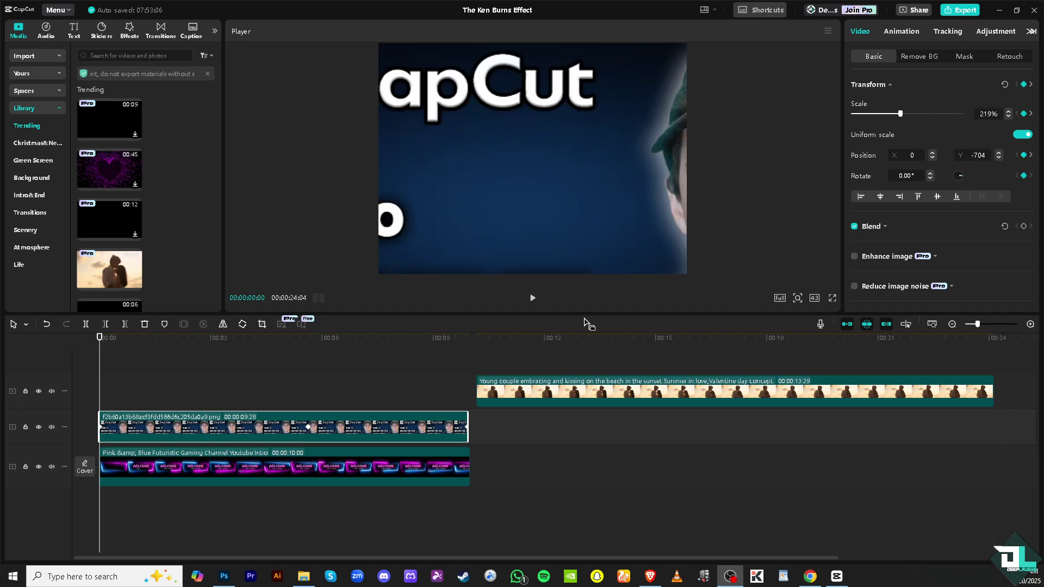
{"action": "left_click", "coordinate": [534, 298]}
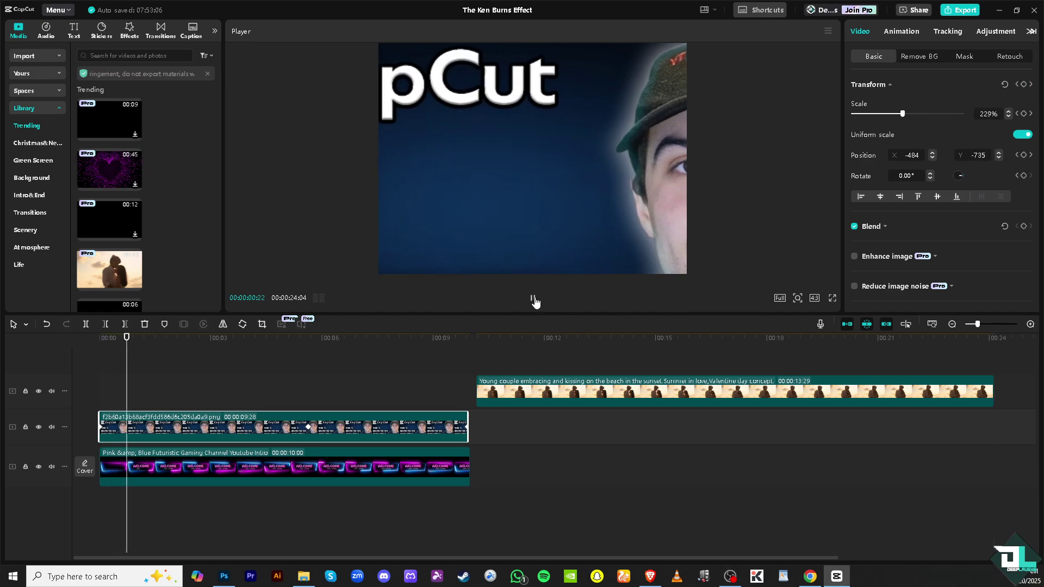